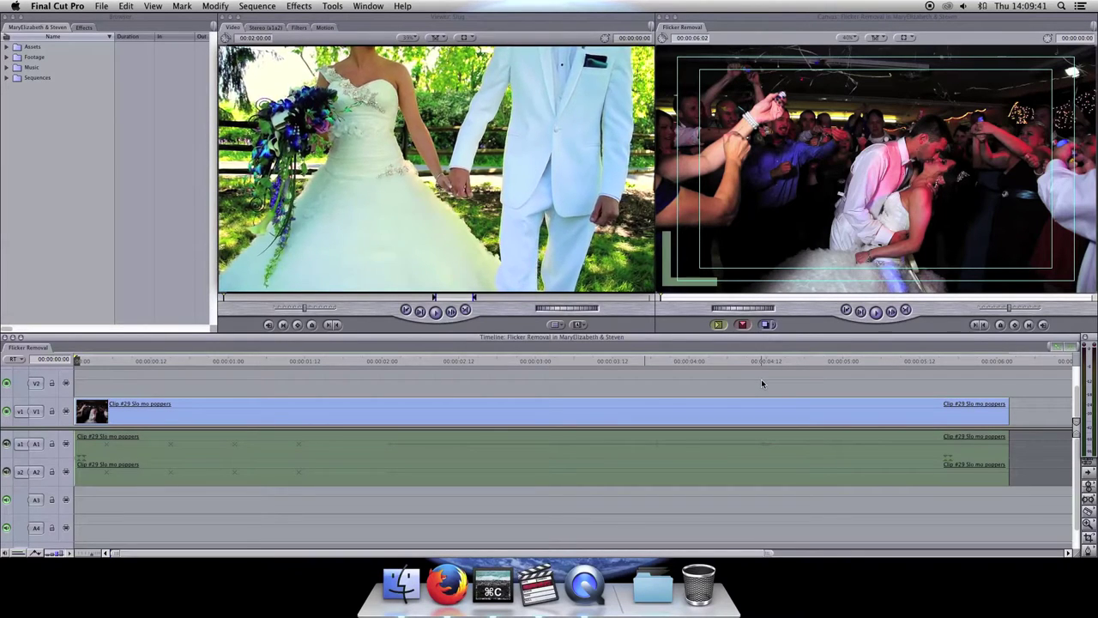
- Step frame by frame through the poppers clip to inspect the flicker
key(Right)
key(Right)
key(Right)
key(Right)
key(Right)
key(Right)
key(Right)
key(Right)
key(Right)
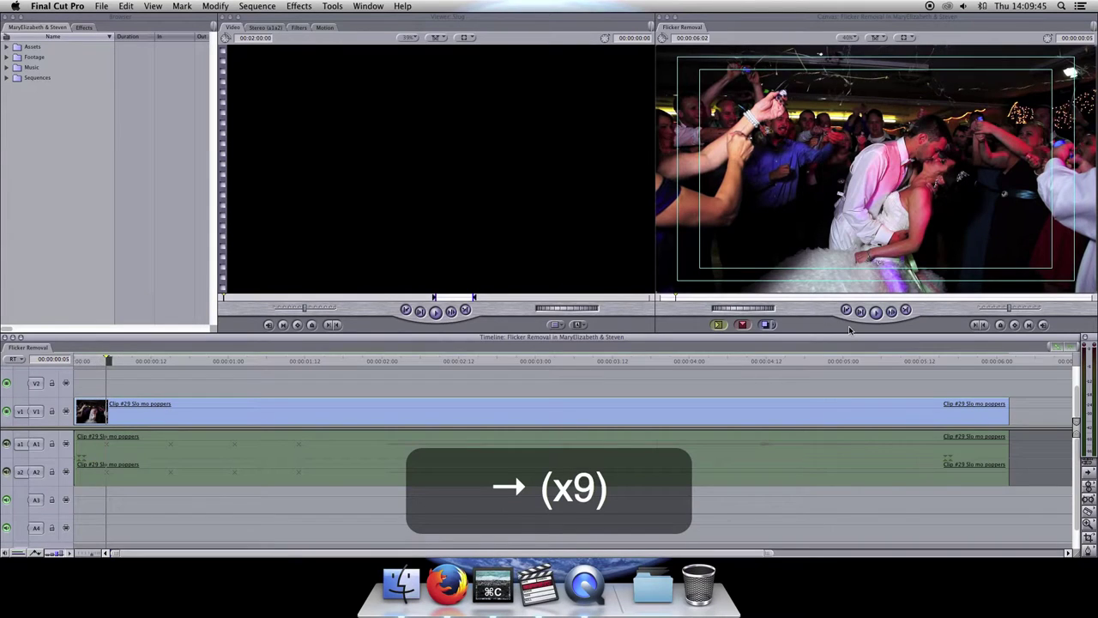
key(Right)
key(Right)
key(Right)
key(Right)
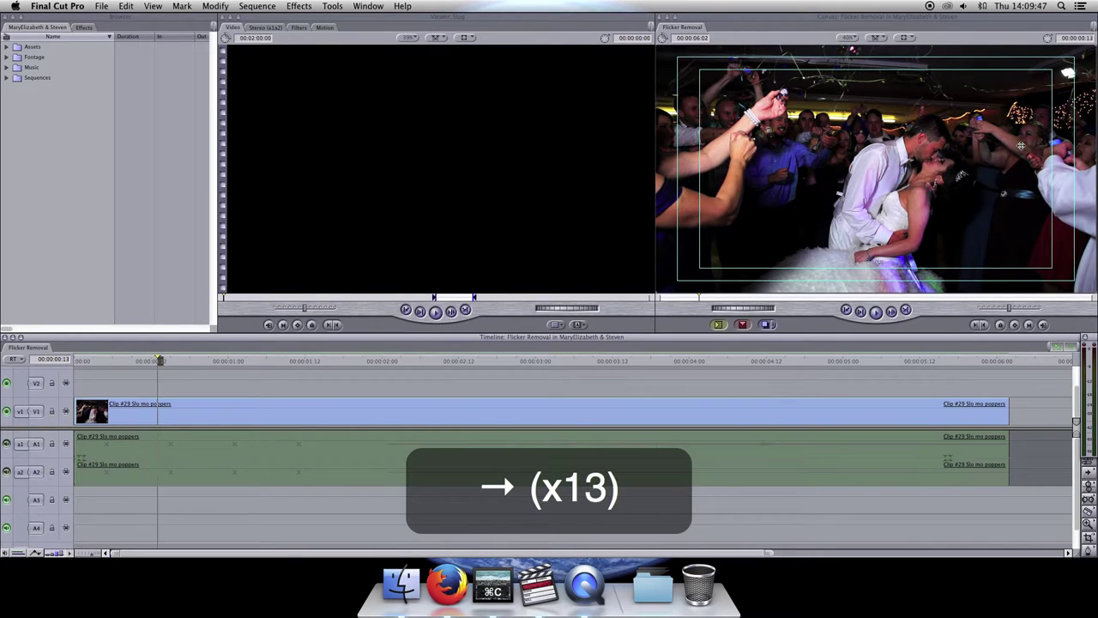
key(Right)
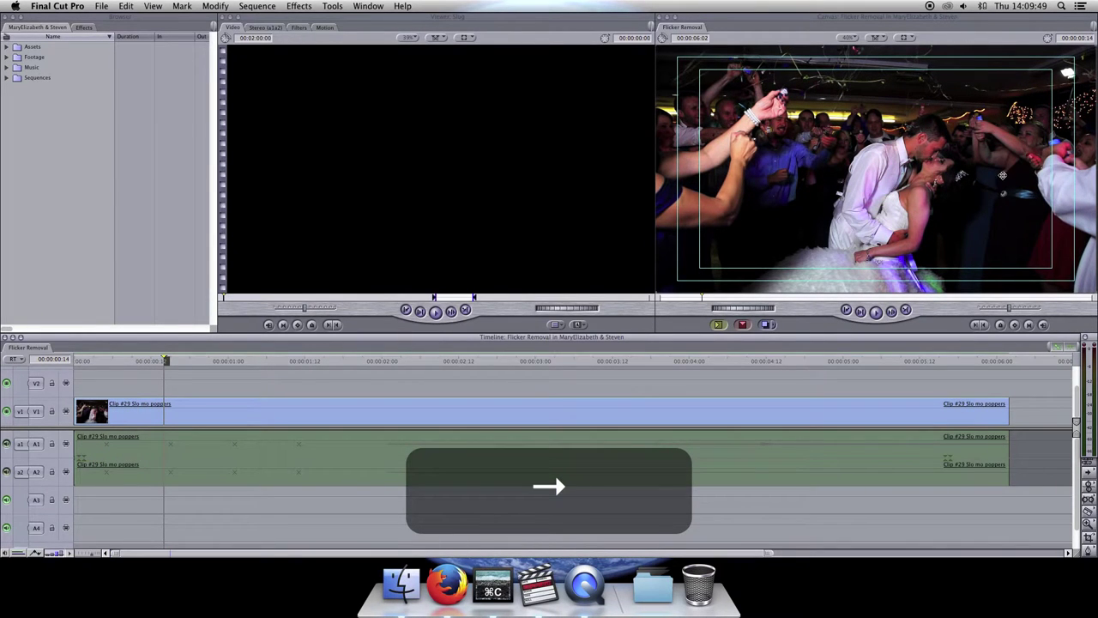
key(Right)
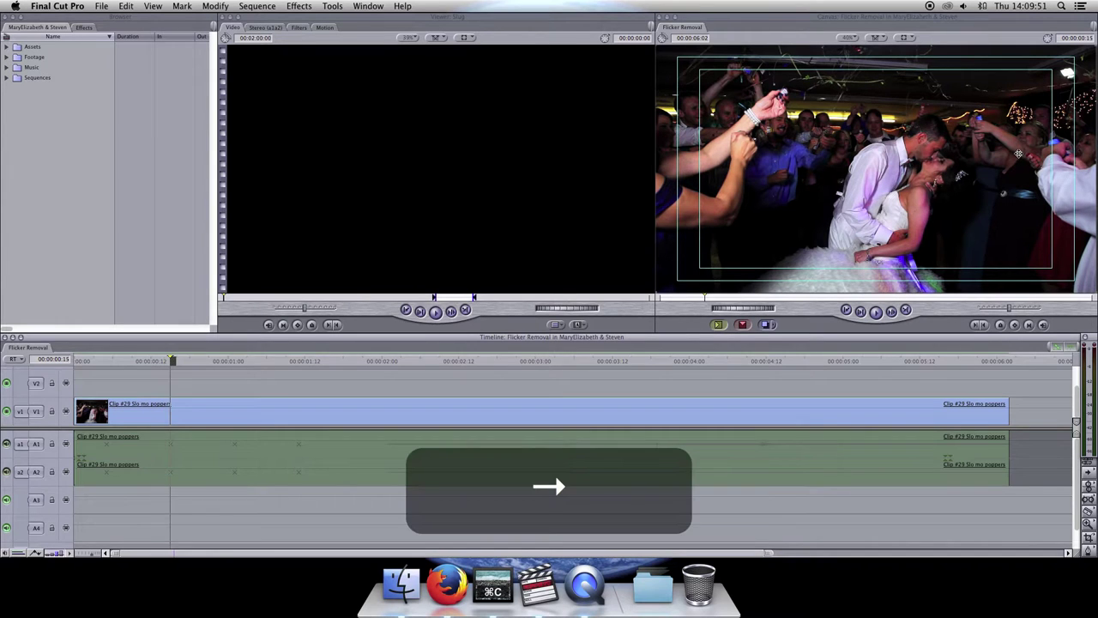
key(Right)
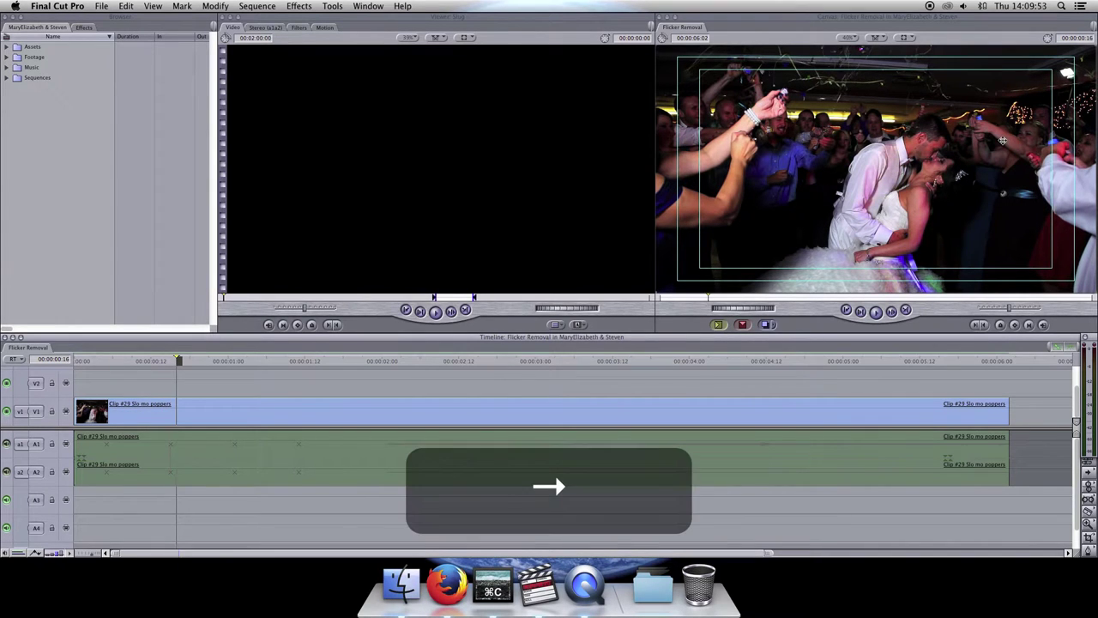
key(Right)
key(Right)
key(Right)
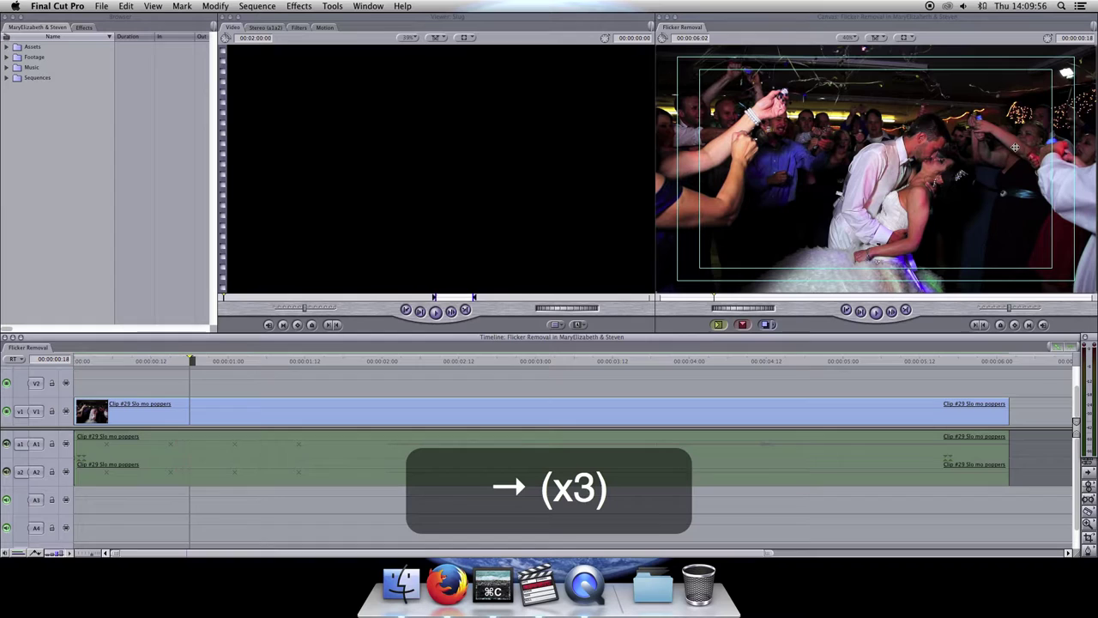
key(Right)
key(Right)
key(Right)
key(Right)
key(Right)
key(Right)
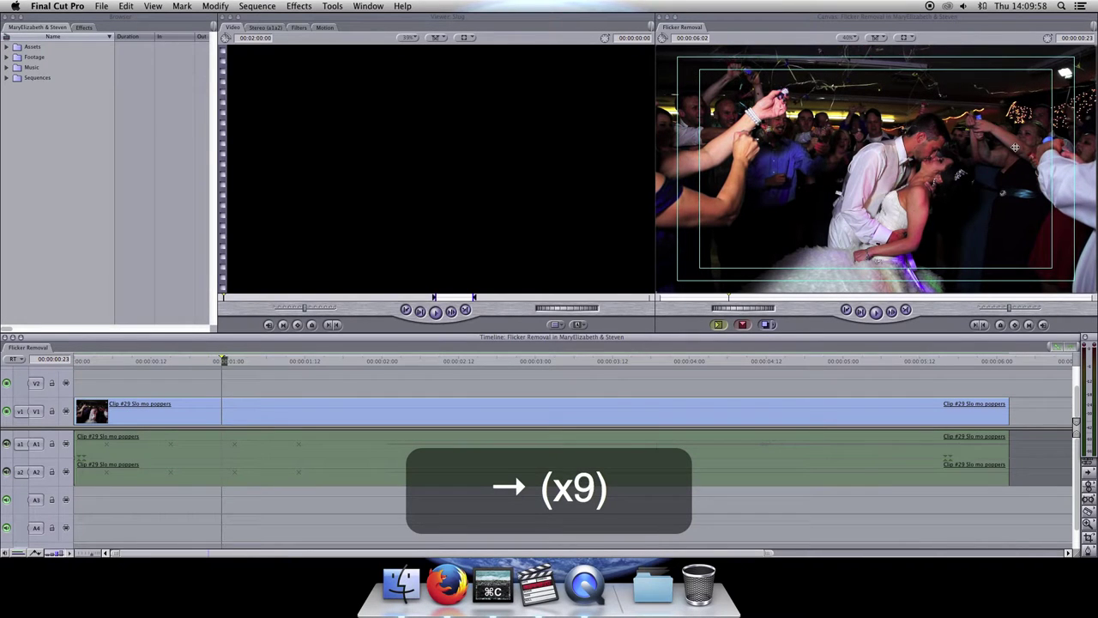
key(Right)
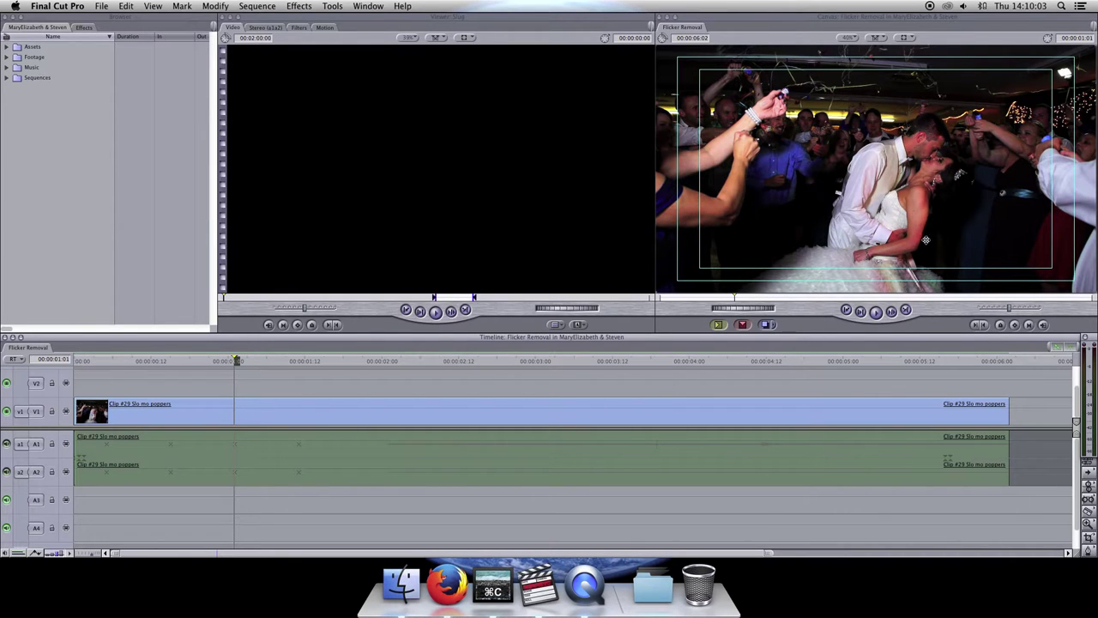
- Copy the Clip #29 Slo mo poppers clip and paste a duplicate after its end
click(375, 416)
key(super+c)
click(1035, 361)
key(super+v)
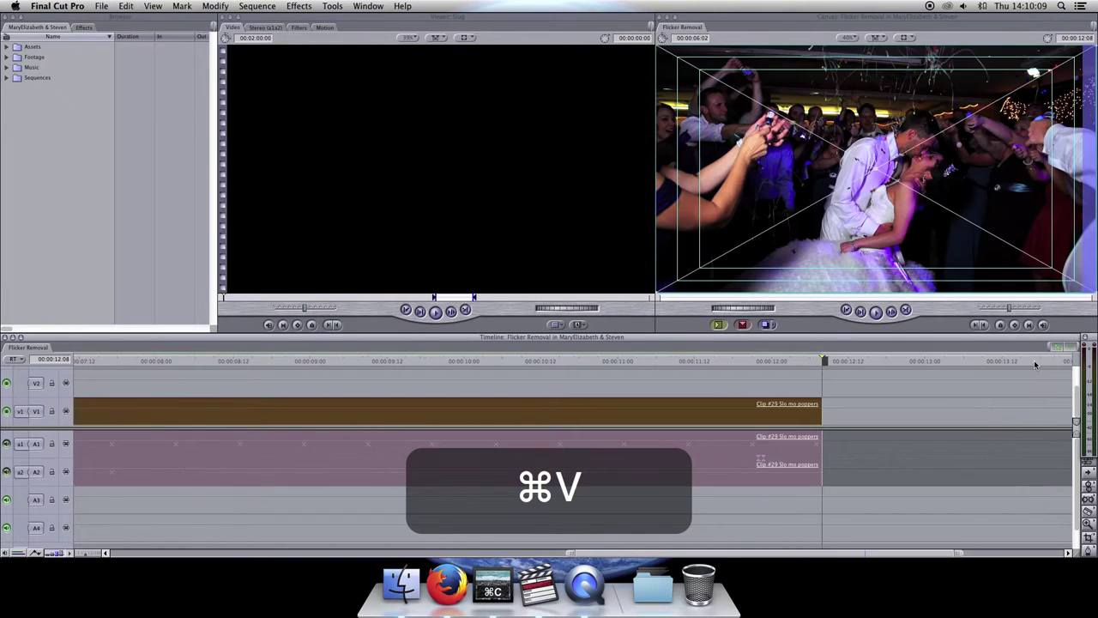
key(ctrl+z)
- Delete the duplicate's audio and drag the video onto V2 above the original
click(759, 513)
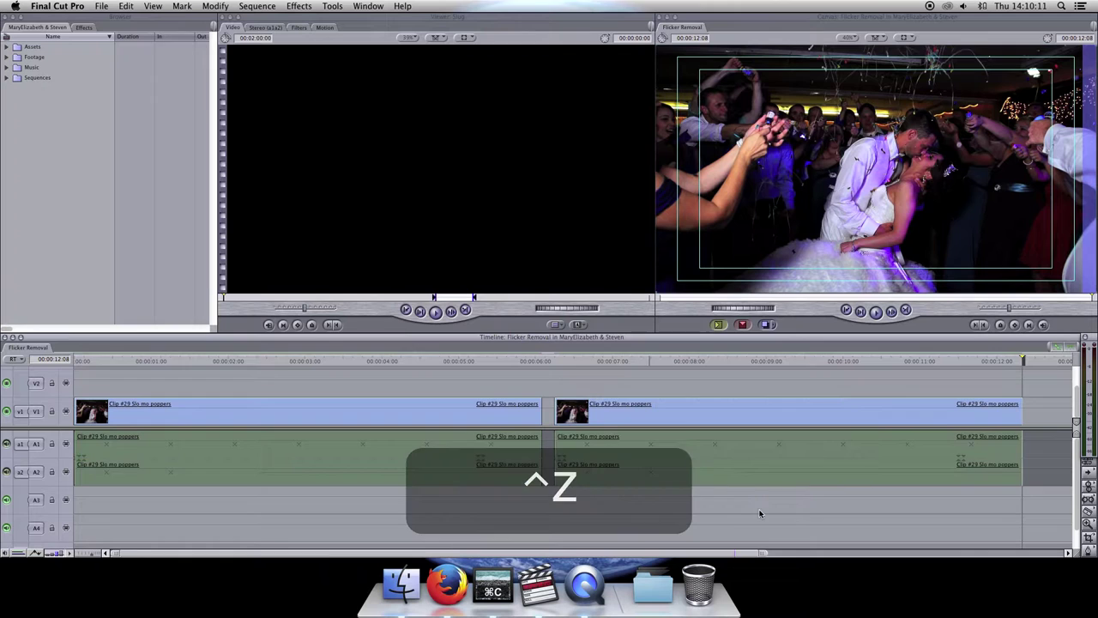
alt+click(759, 457)
key(BackSpace)
drag(725, 414, 134, 385)
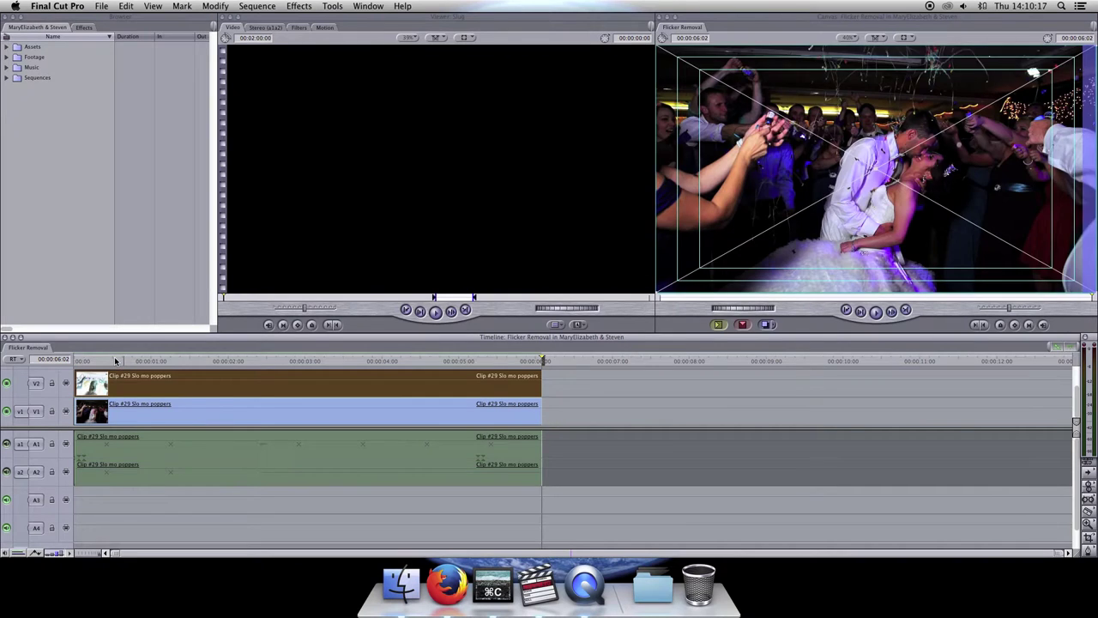
key(Up)
- Zoom into the clip start and shift the V2 copy one frame later (+01)
key(z)
key(z)
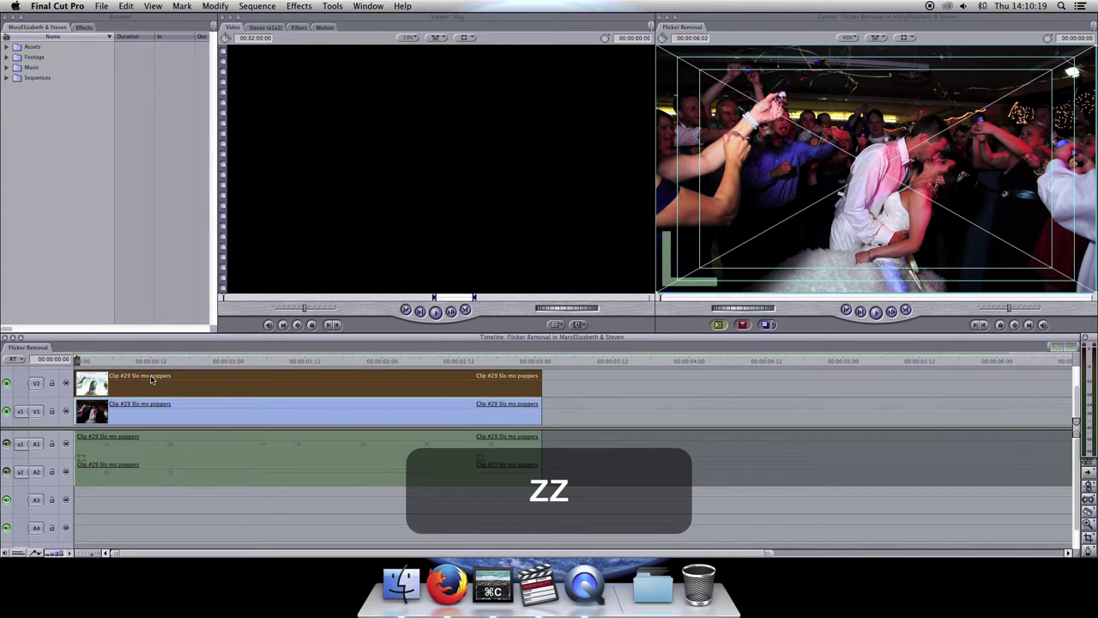
click(154, 377)
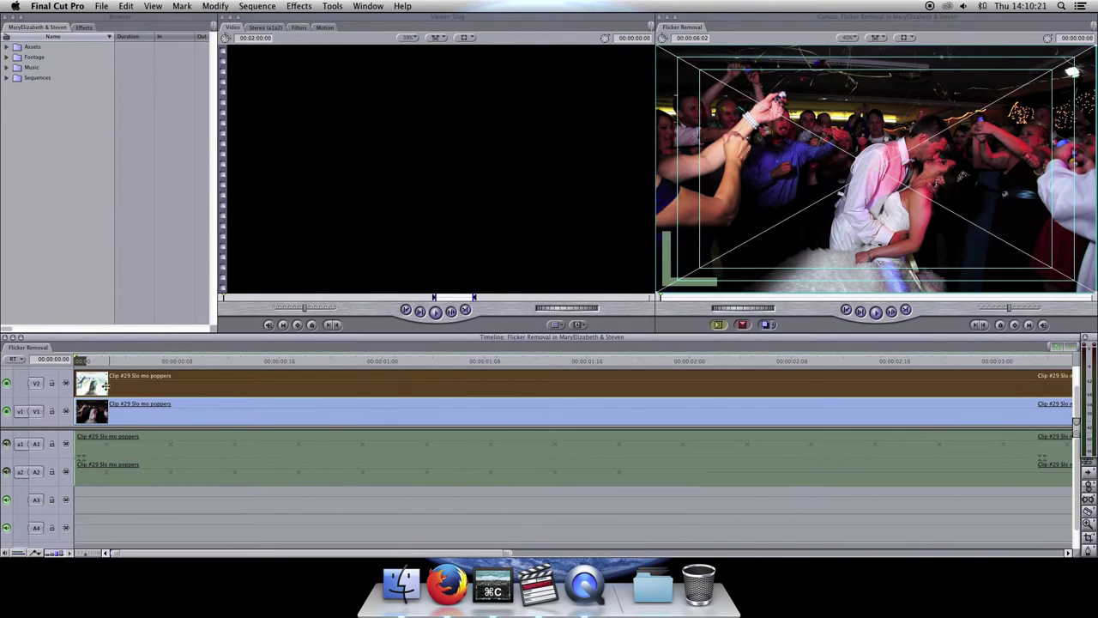
drag(92, 384, 111, 386)
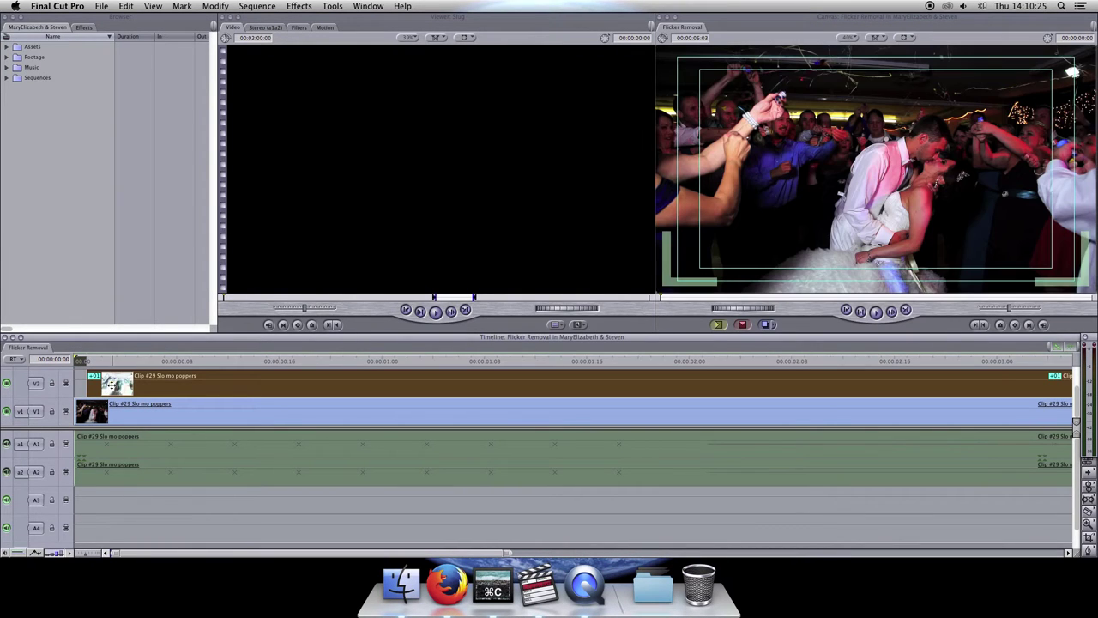
click(82, 387)
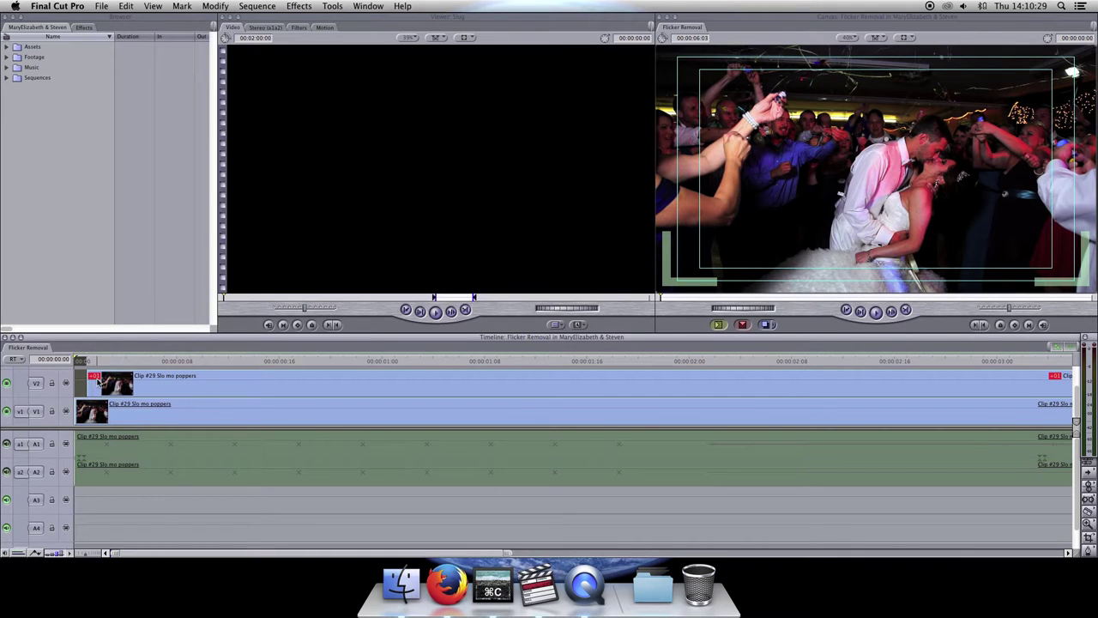
- Trim the V2 copy's start and end edges to align with the V1 clip
drag(86, 384, 77, 385)
key(Down)
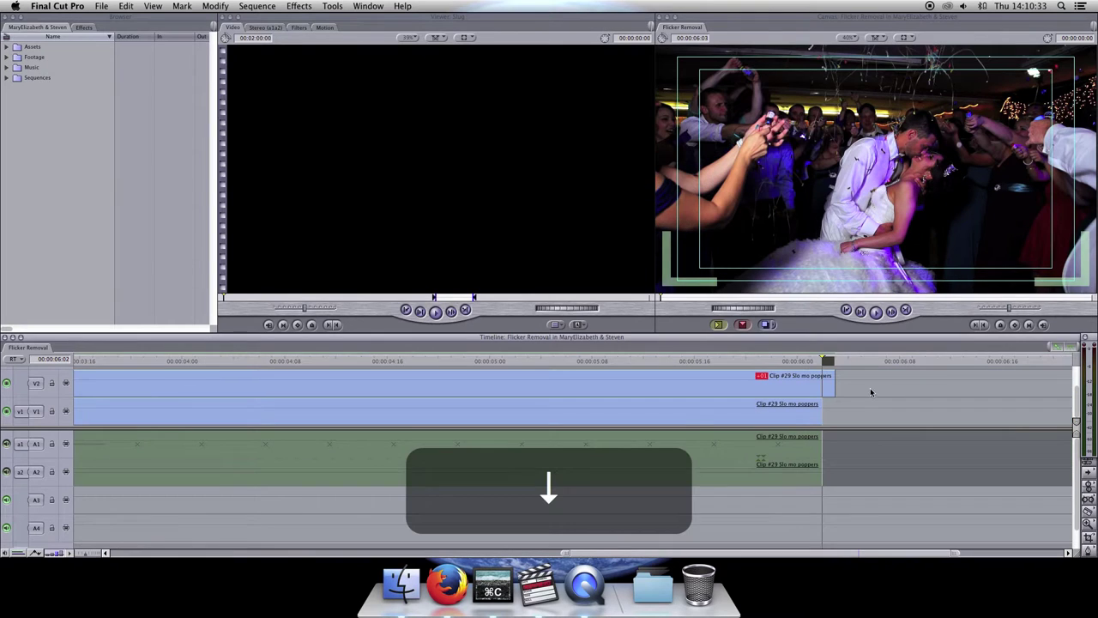
mouse_move(835, 387)
mouse_down()
mouse_move(822, 386)
mouse_move(838, 386)
mouse_up()
key(Up)
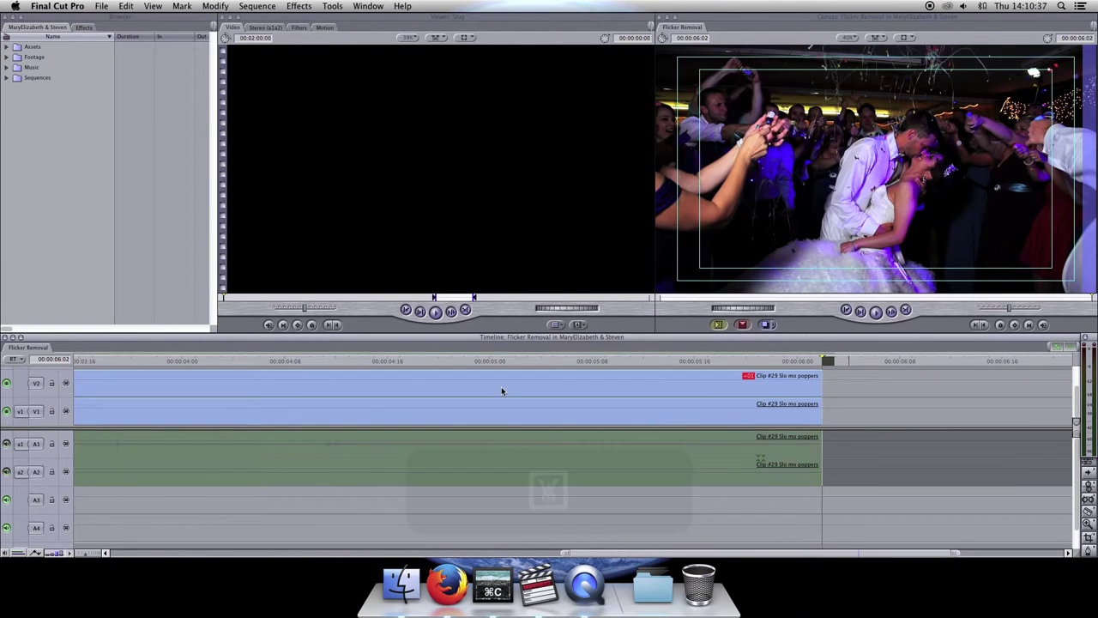
click(444, 387)
- Set the V2 poppers copy's composite mode to Darken and deselect it
right_click(444, 388)
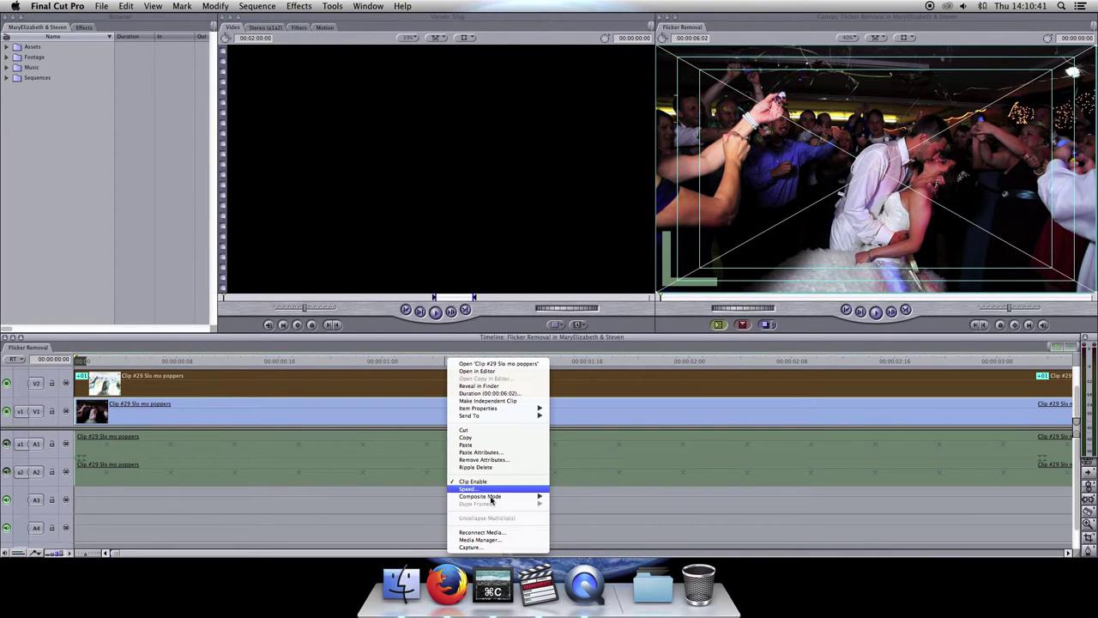
mouse_move(505, 497)
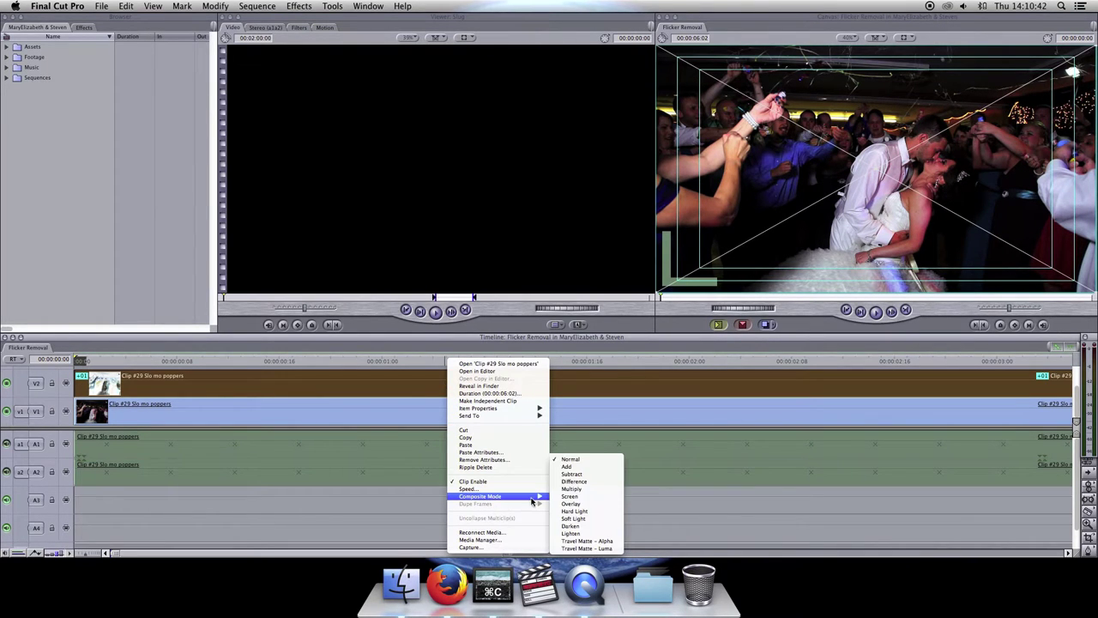
click(576, 527)
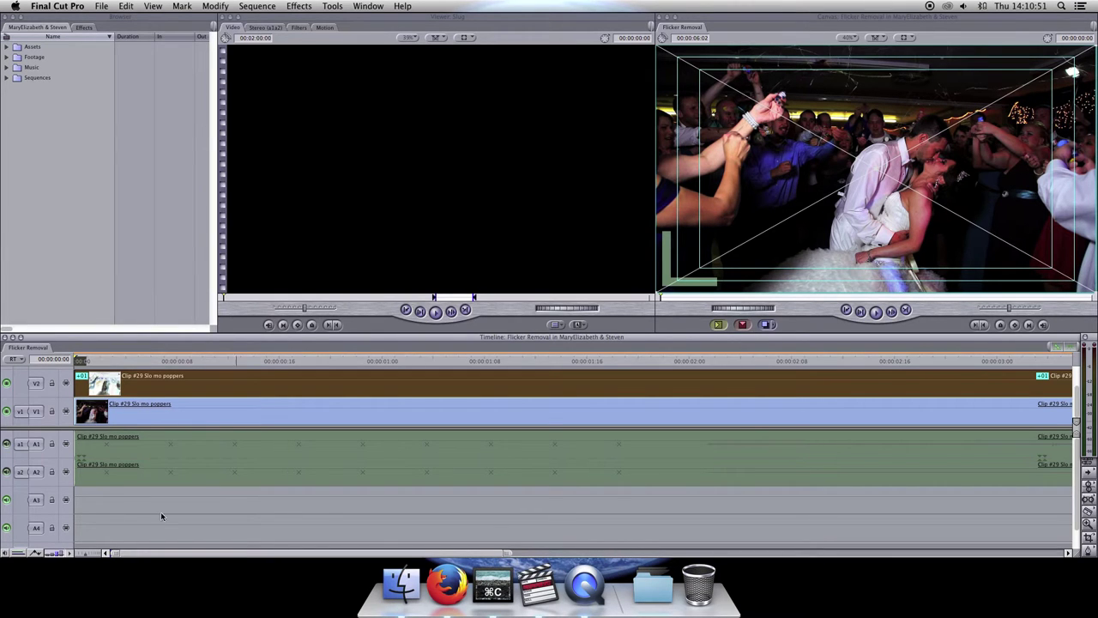
super+click(268, 379)
click(257, 6)
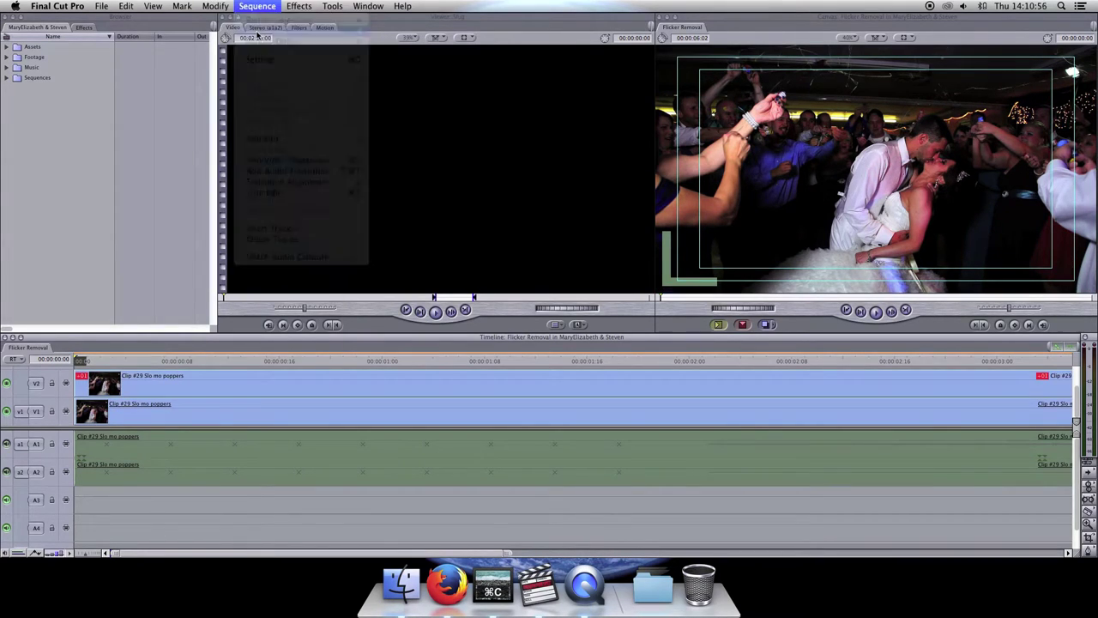
- Render the sequence and step forward a few frames to preview the Darken blend
click(257, 34)
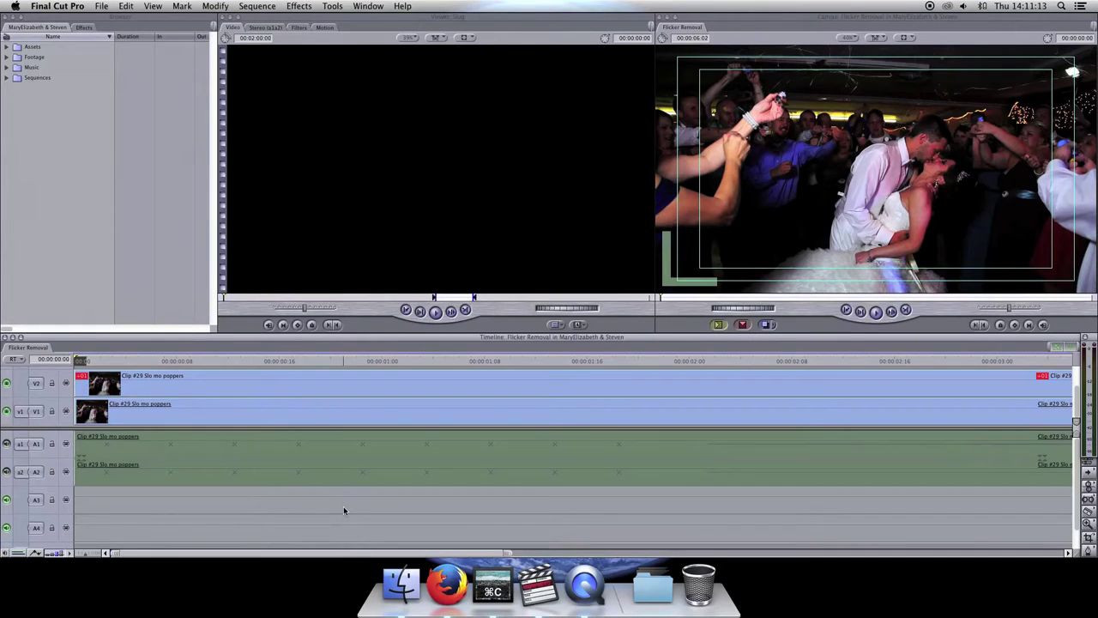
key(Right)
key(Right)
key(Right)
key(Right)
key(Right)
key(Right)
key(Right)
key(Right)
key(Right)
key(Right)
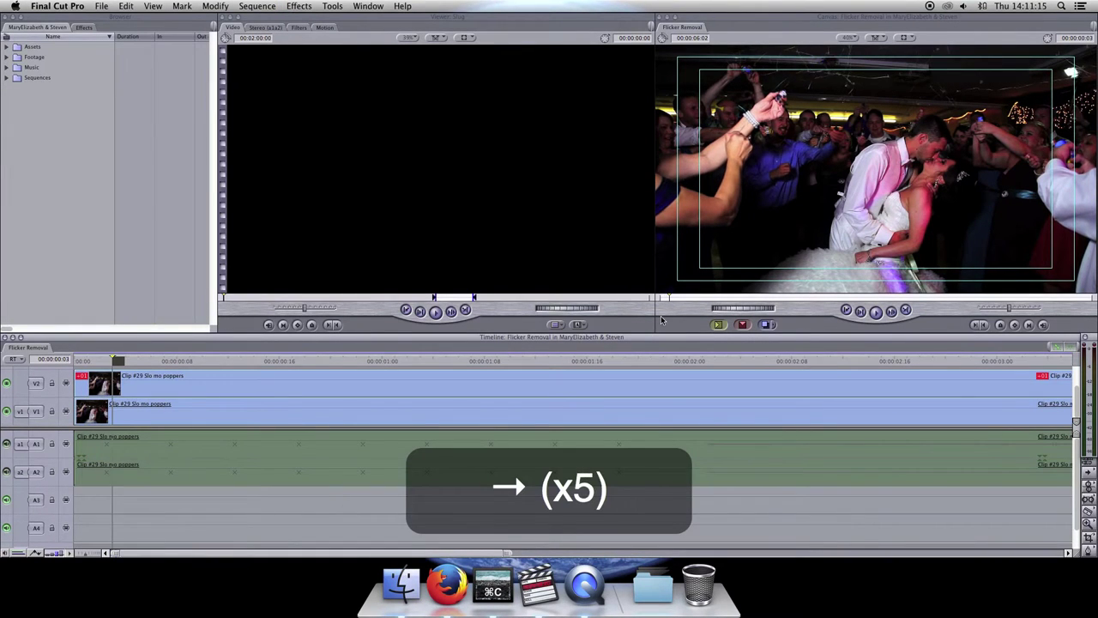
key(Right)
key(Right)
key(Right)
key(Right)
key(Right)
key(Right)
key(Right)
key(Right)
key(Right)
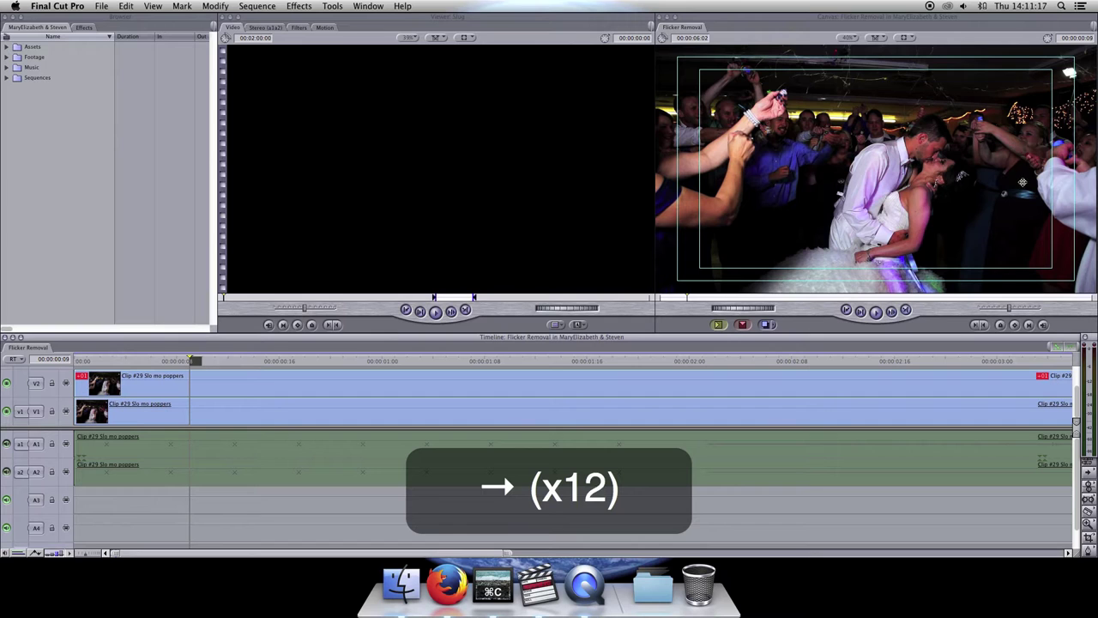
key(Right)
key(Right)
key(Right)
key(Right)
key(Right)
key(Right)
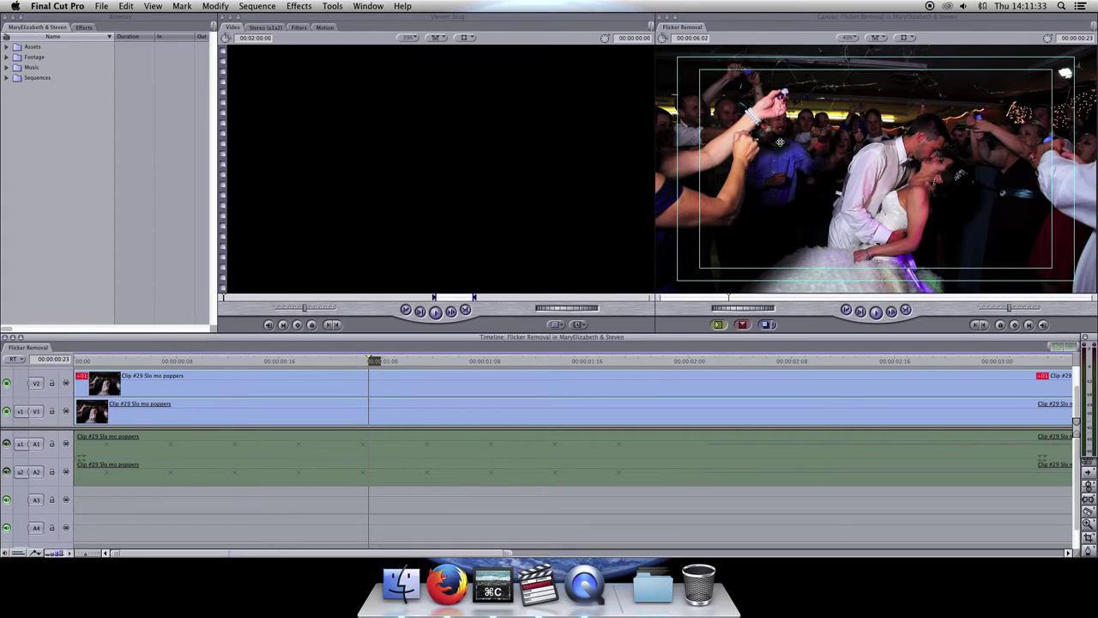
click(490, 386)
- Open the V2 copy in the Viewer and revisit its colour correction and composite mode settings
double_click(463, 385)
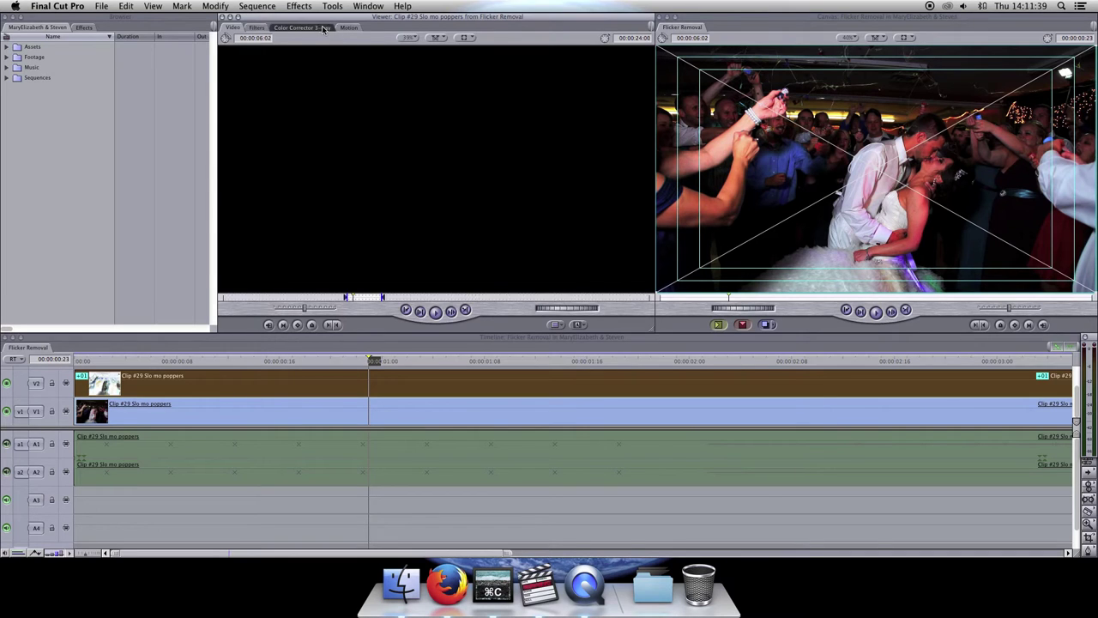
click(325, 27)
right_click(427, 384)
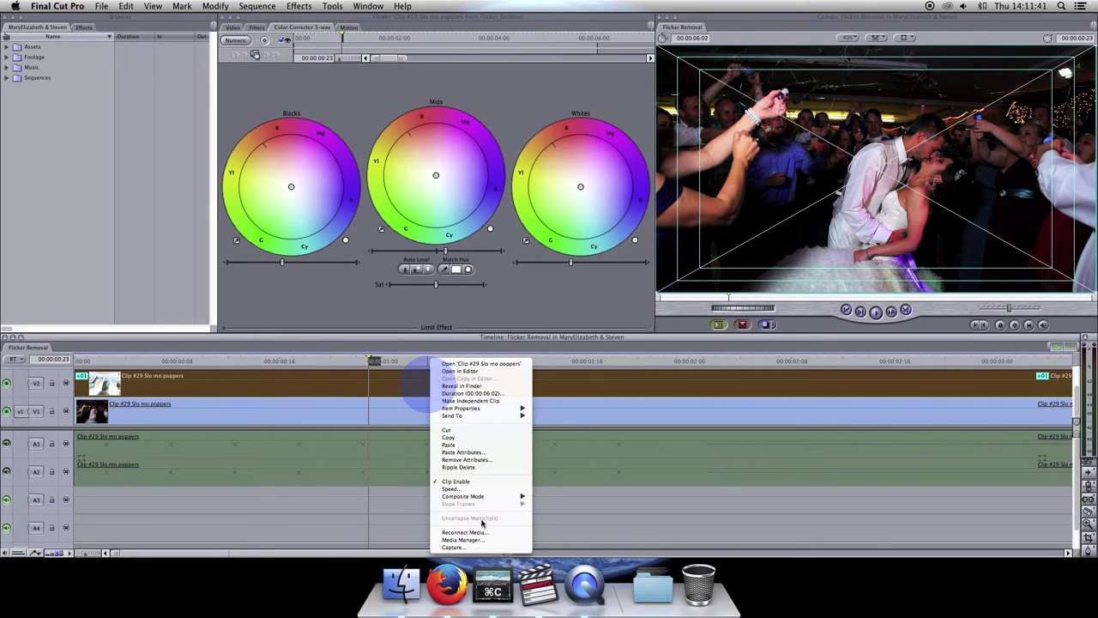
mouse_move(525, 497)
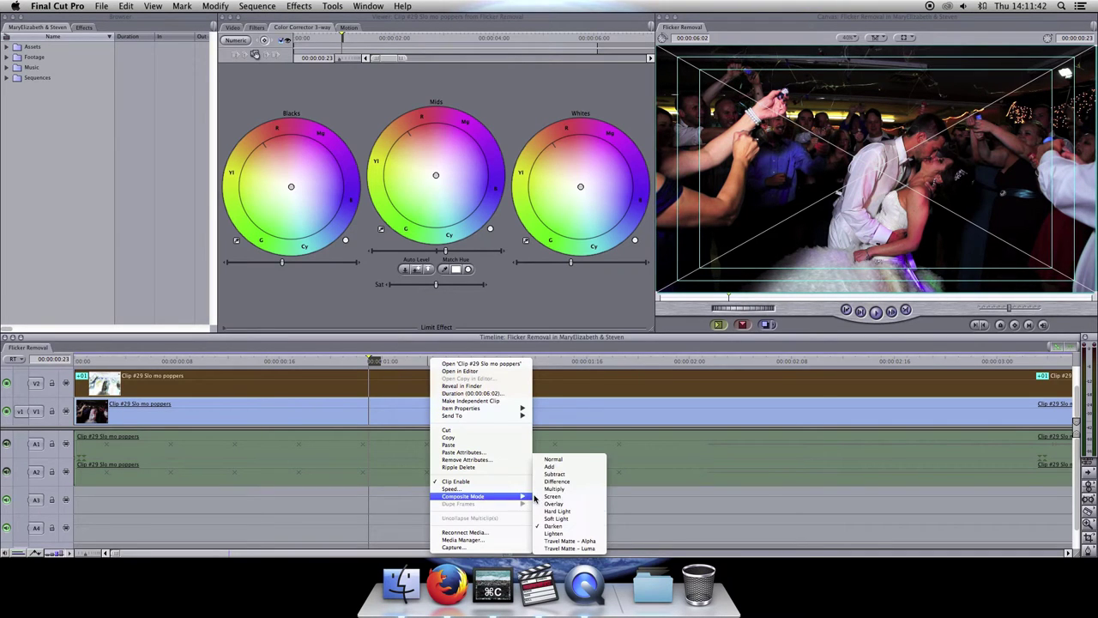
click(568, 464)
- Change the V2 copy's Opacity in the Motion settings from 100 to 50
double_click(506, 383)
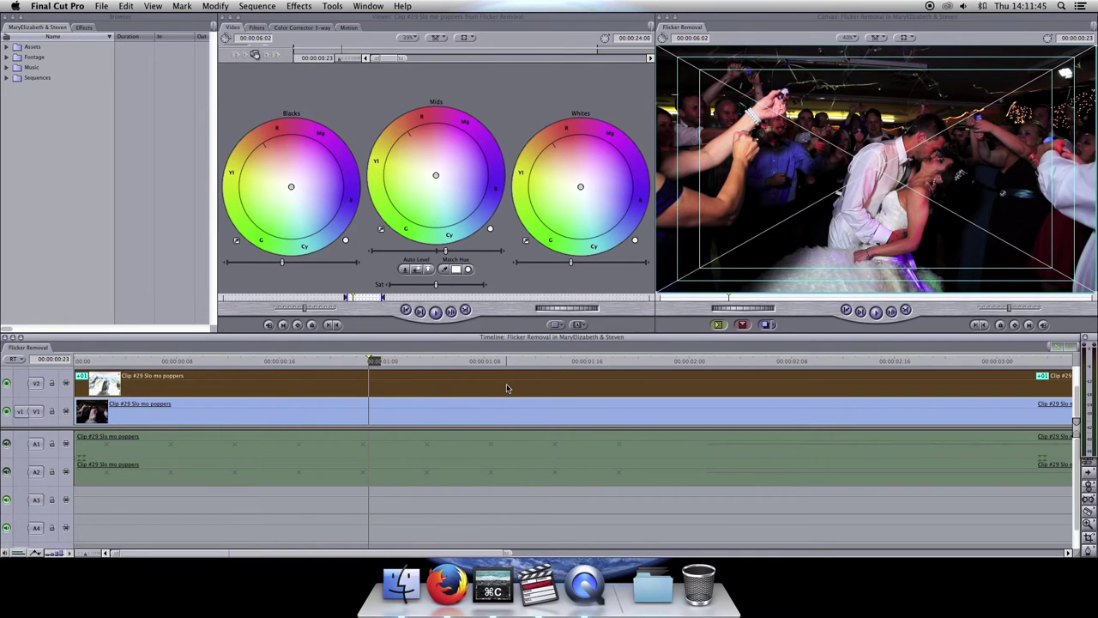
click(348, 26)
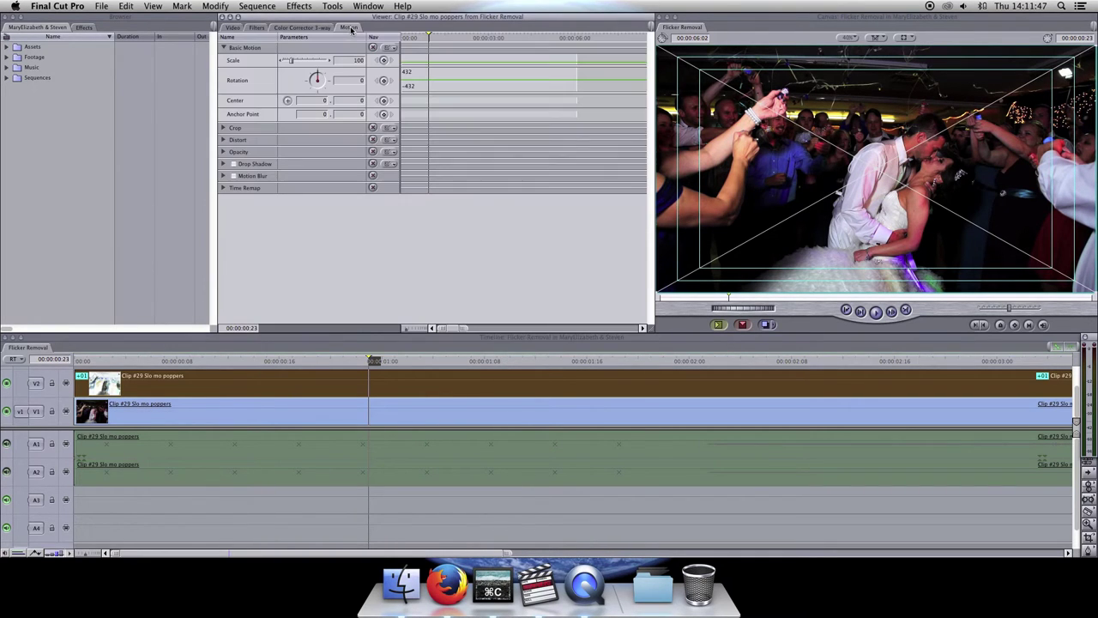
click(222, 152)
click(343, 165)
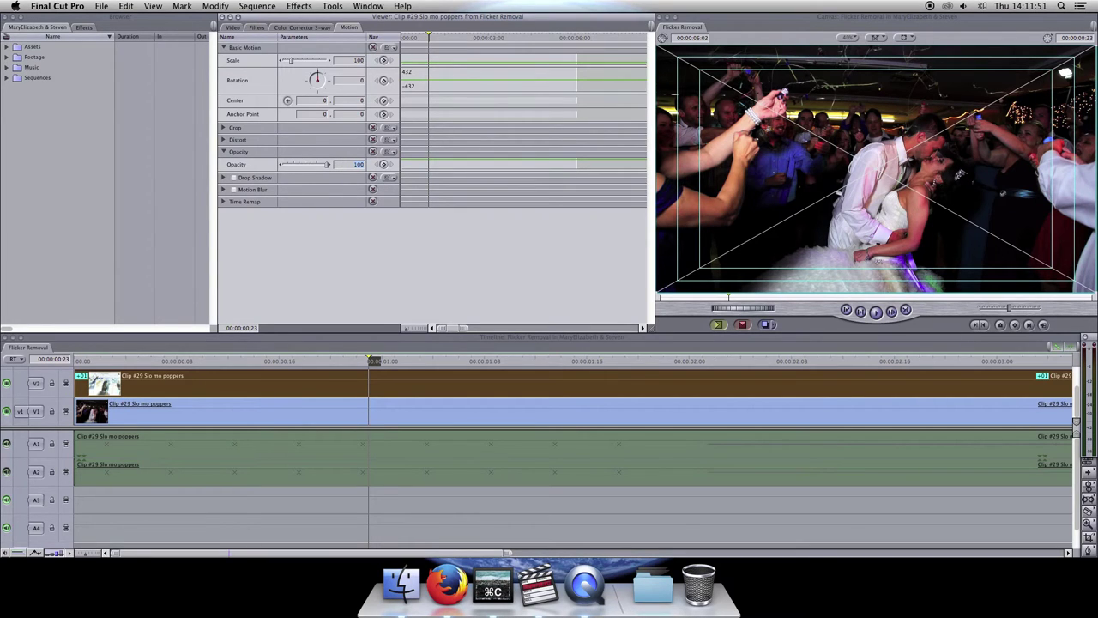
text(50)
key(Return)
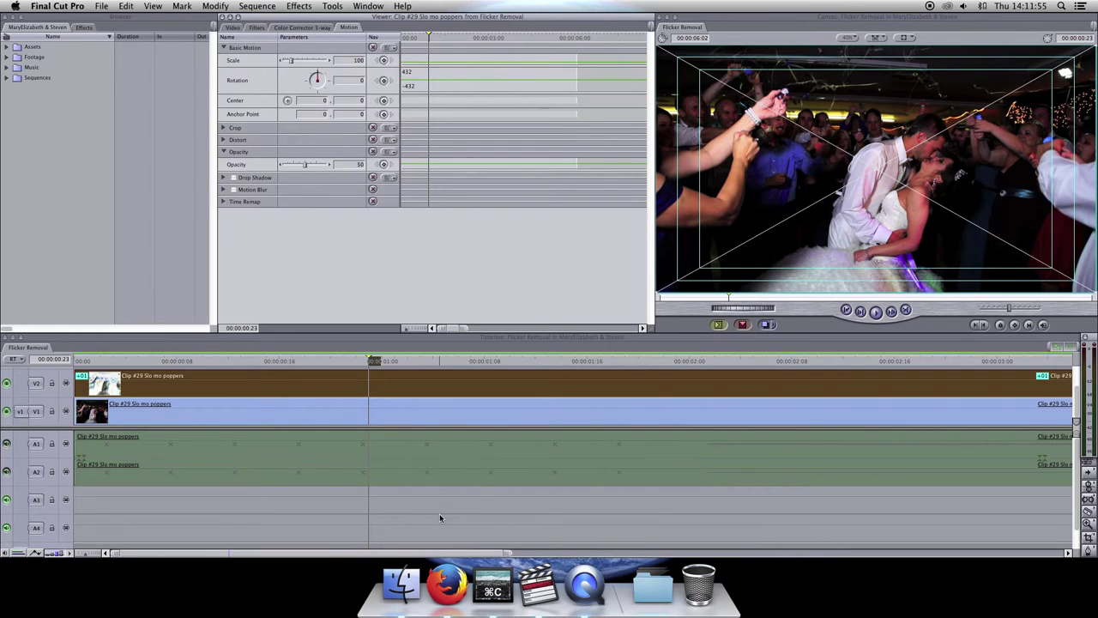
click(439, 513)
key(Right)
key(Right)
key(Right)
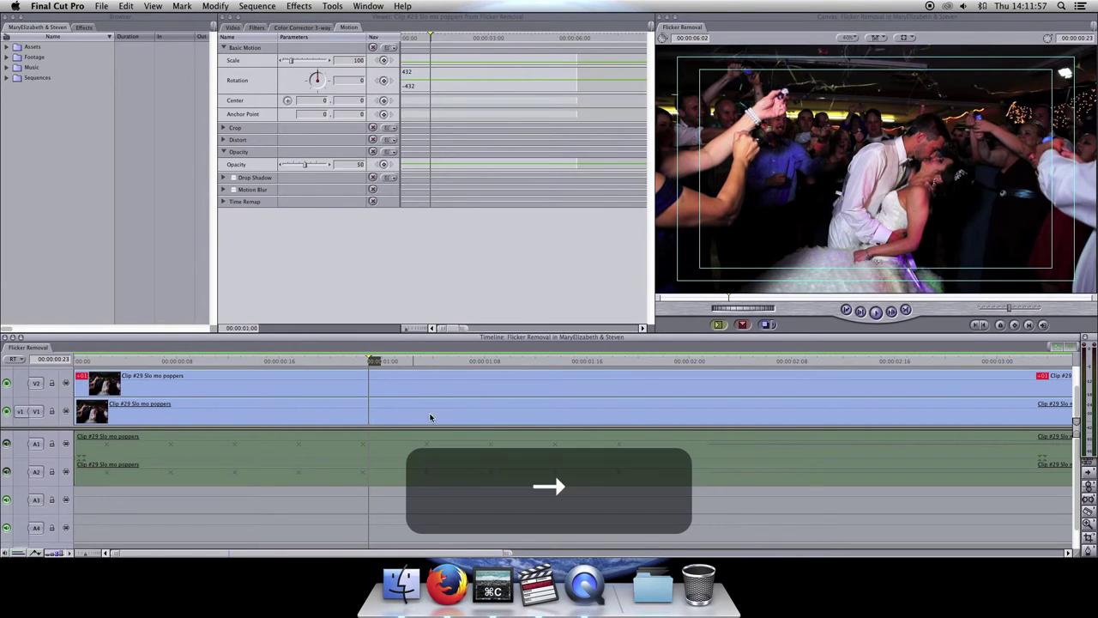
- Advance the playhead to 00:00:01:13 and select the V2 copy to check the flicker
key(Right)
key(Right)
key(Right)
key(Right)
key(Right)
key(Right)
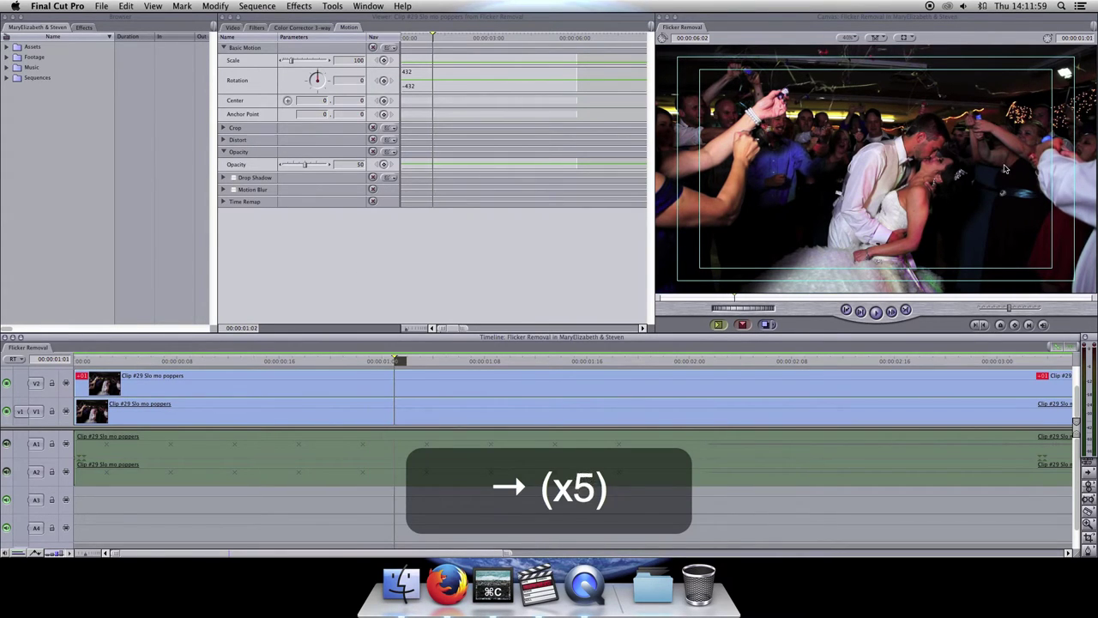
key(Right)
key(Right)
key(Right)
key(Right)
key(Right)
key(Right)
key(Right)
key(Right)
key(Right)
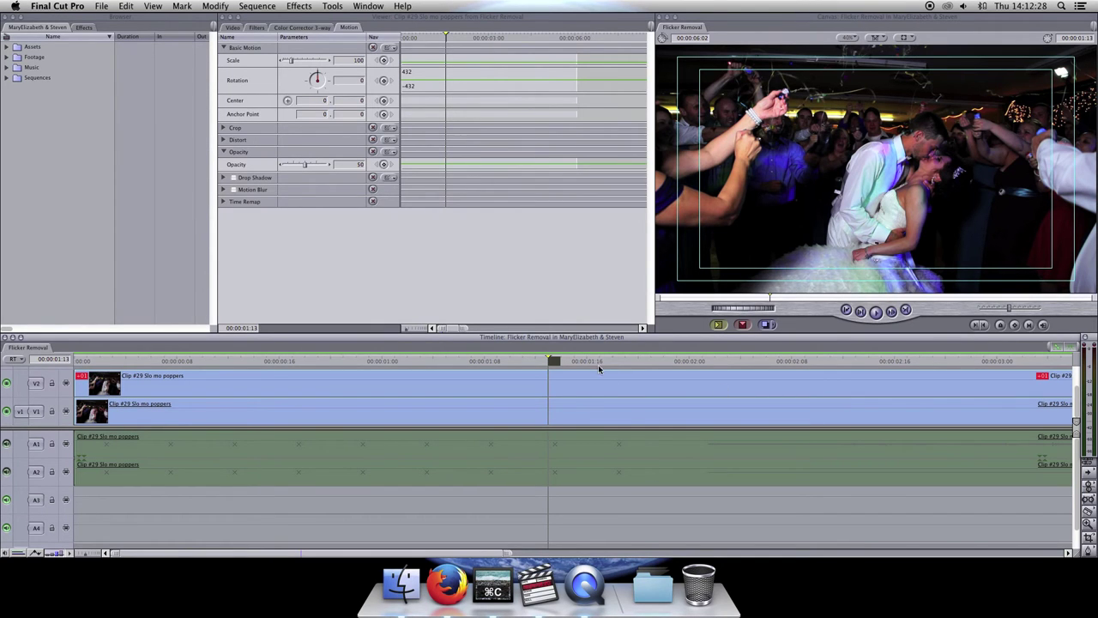
click(579, 389)
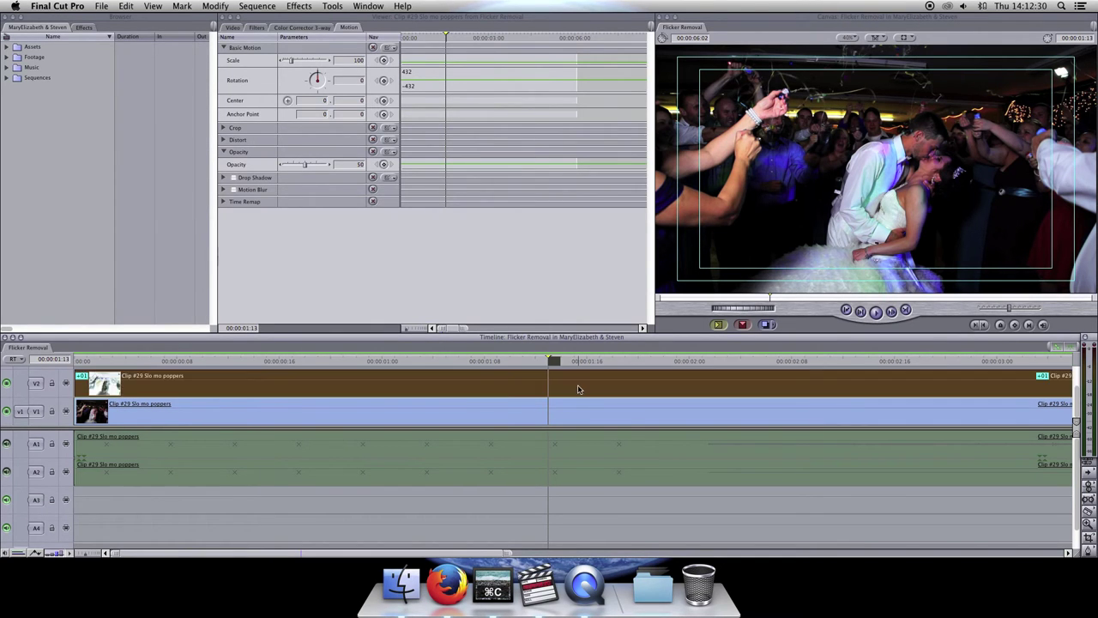